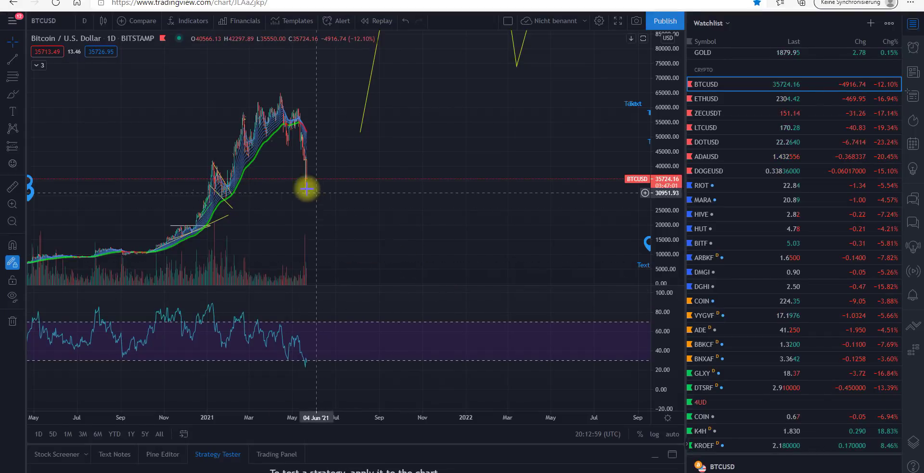
Set the BTCUSD chart to the 1-hour interval and bring the latest May candles into close view.
{"action": "left_click", "coordinate": [83, 21]}
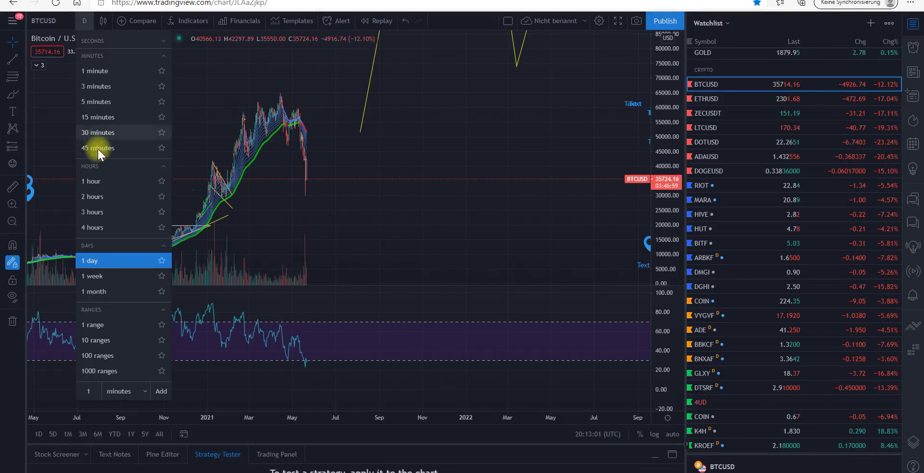
{"action": "left_click", "coordinate": [105, 184]}
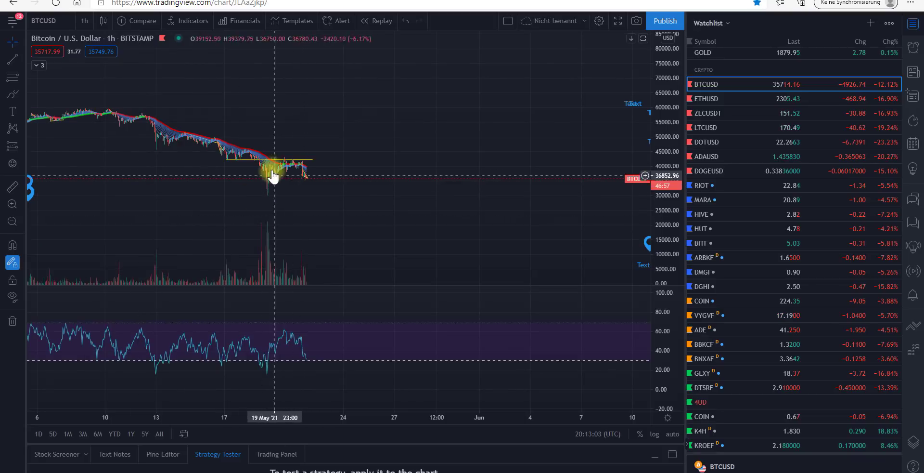
{"action": "left_click_drag", "start_coordinate": [675, 241], "coordinate": [667, 34]}
{"action": "left_click_drag", "start_coordinate": [340, 174], "coordinate": [526, 149]}
{"action": "scroll", "coordinate": [385, 161], "scroll_direction": "up", "scroll_amount": 3}
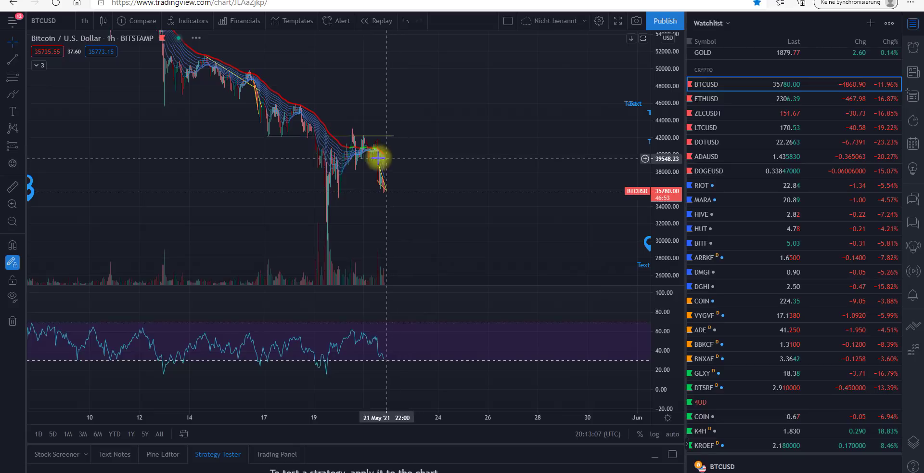
Examine the hourly BTCUSD price decline through May, including the latest candles and the longer move since April.
{"action": "left_click", "coordinate": [357, 137]}
{"action": "left_click", "coordinate": [371, 206]}
{"action": "scroll", "coordinate": [289, 183], "scroll_direction": "up", "scroll_amount": 2}
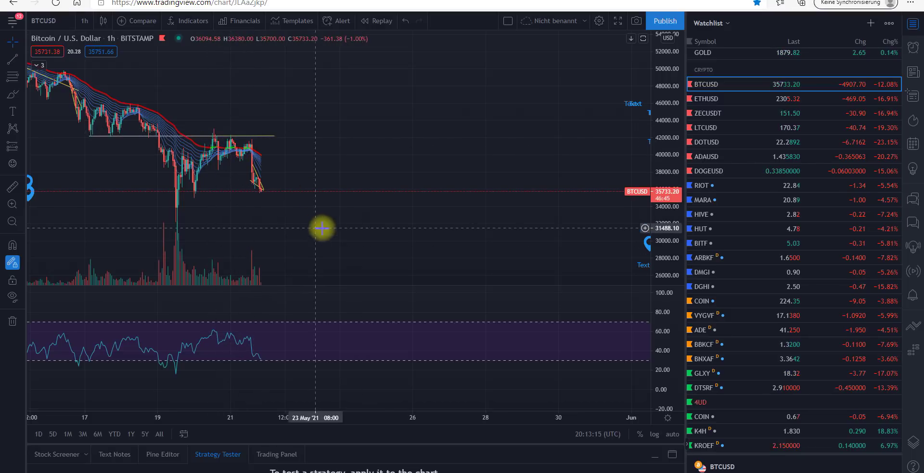
{"action": "left_click_drag", "start_coordinate": [351, 227], "coordinate": [501, 198]}
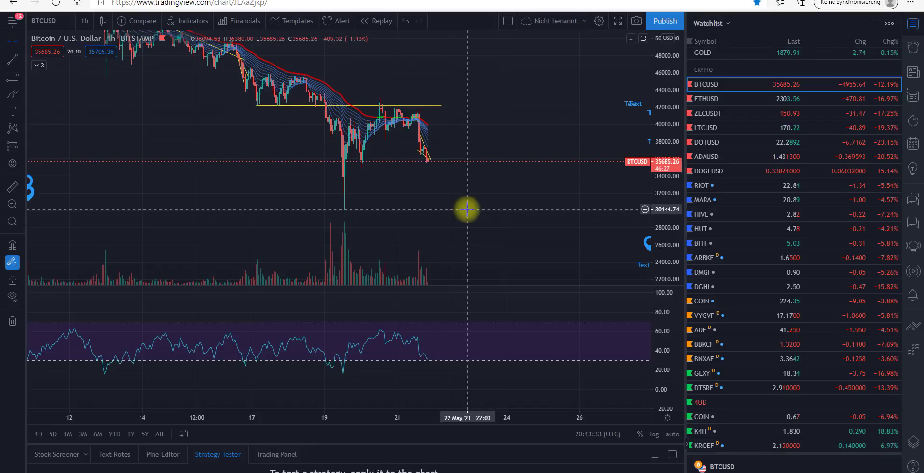
{"action": "left_click_drag", "start_coordinate": [458, 218], "coordinate": [436, 168]}
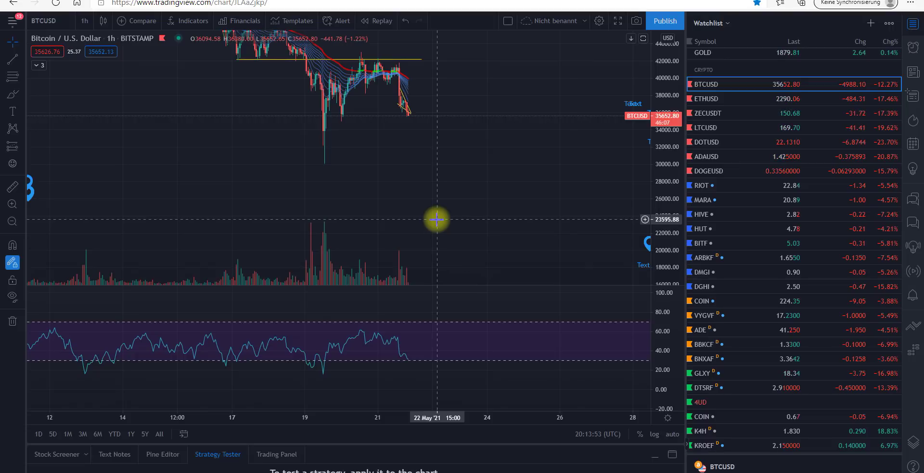
{"action": "scroll", "coordinate": [437, 218], "scroll_direction": "down", "scroll_amount": 5}
{"action": "left_click_drag", "start_coordinate": [372, 186], "coordinate": [264, 210]}
{"action": "scroll", "coordinate": [489, 174], "scroll_direction": "down", "scroll_amount": 3}
{"action": "scroll", "coordinate": [489, 174], "scroll_direction": "down", "scroll_amount": 5}
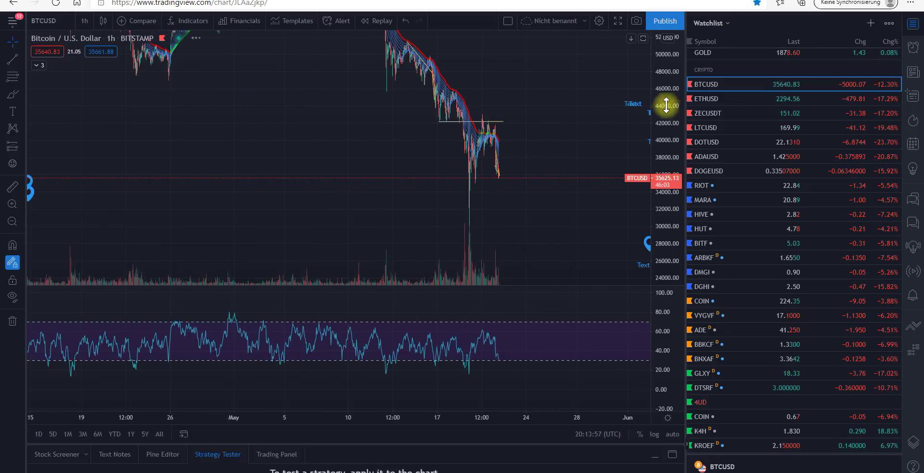
{"action": "left_click_drag", "start_coordinate": [392, 176], "coordinate": [238, 205]}
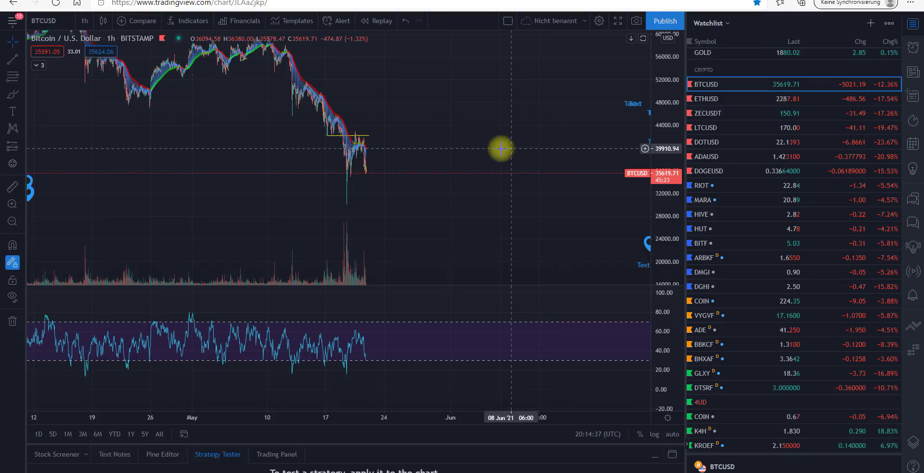
{"action": "scroll", "coordinate": [481, 161], "scroll_direction": "down", "scroll_amount": 2}
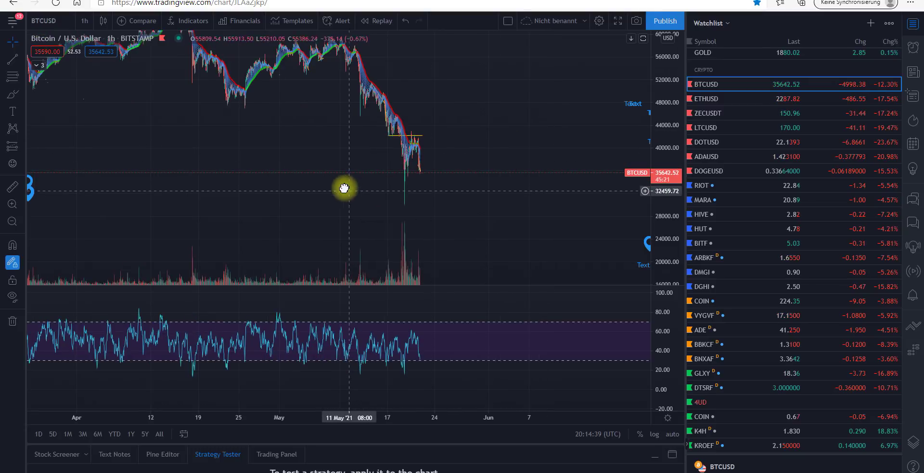
{"action": "left_click_drag", "start_coordinate": [343, 188], "coordinate": [241, 188]}
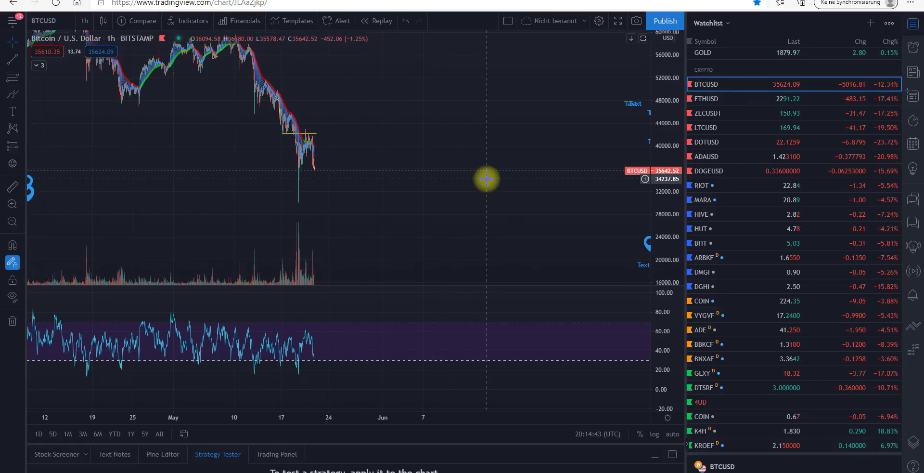
Switch to Twitter and read the enlarged tweet about a crackdown on Bitcoin miners in China.
{"action": "key", "text": "ctrl+Tab"}
{"action": "key", "text": "ctrl+plus"}
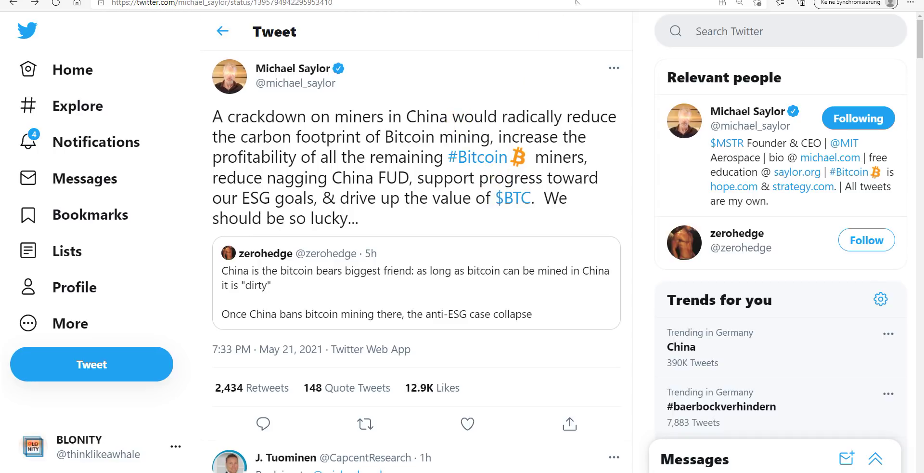
Review the one-month Bitcoin hashrate chart on CoinWarz and the next difficulty change estimate on diff.cryptothis.com.
{"action": "key", "text": "ctrl+Tab"}
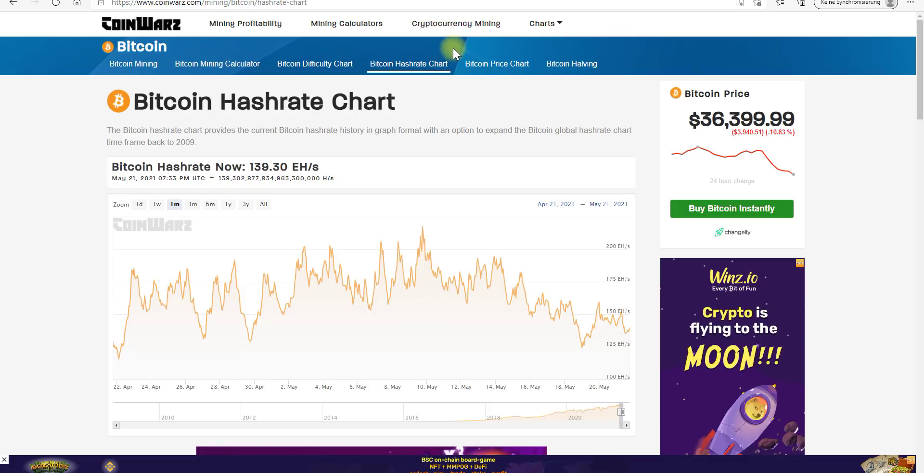
{"action": "left_click", "coordinate": [478, 65]}
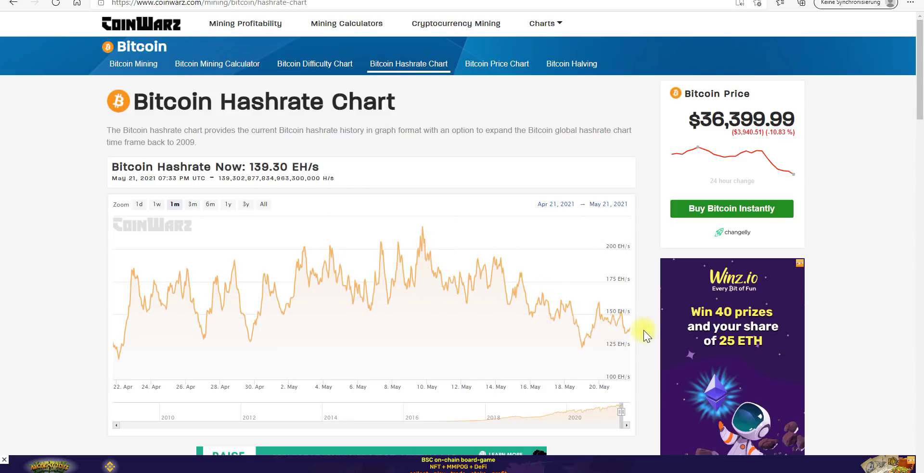
{"action": "key", "text": "ctrl+Tab"}
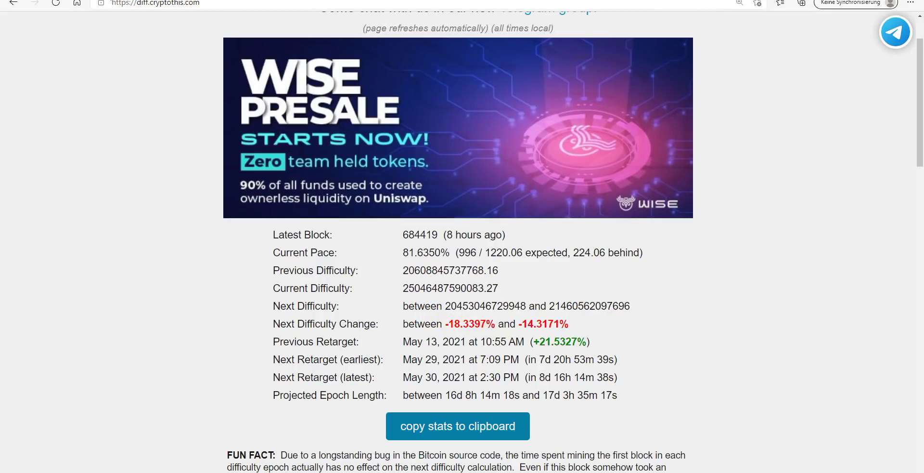
Read the Twitter thread comparing Bitcoin with market cycle psychology cheat sheets, including the reply listing bearish signals.
{"action": "key", "text": "ctrl+Tab"}
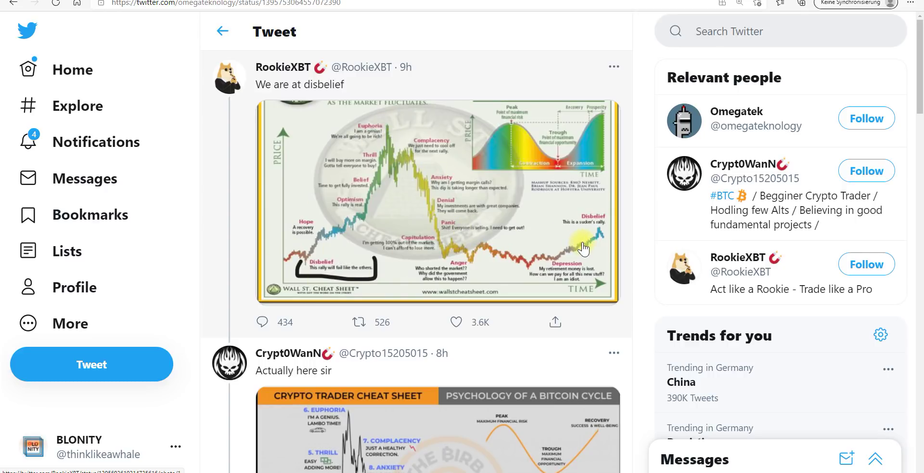
{"action": "scroll", "coordinate": [583, 249], "scroll_direction": "down", "scroll_amount": 3}
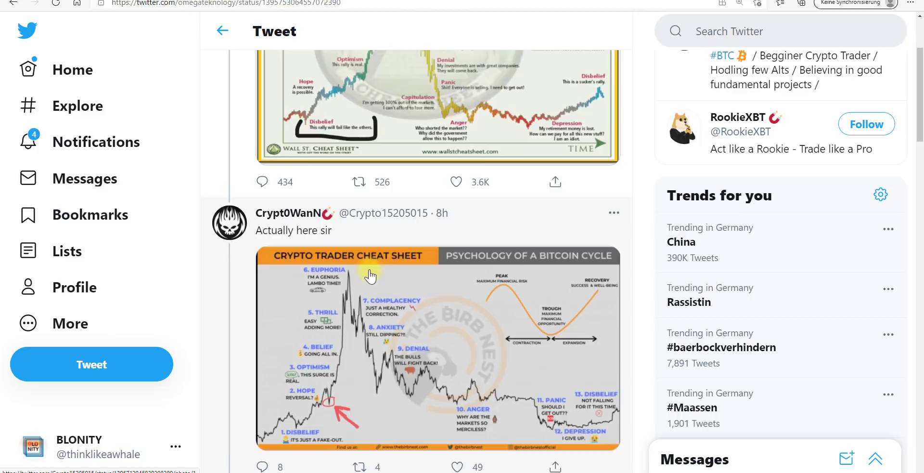
{"action": "scroll", "coordinate": [368, 279], "scroll_direction": "down", "scroll_amount": 8}
{"action": "scroll", "coordinate": [370, 281], "scroll_direction": "down", "scroll_amount": 4}
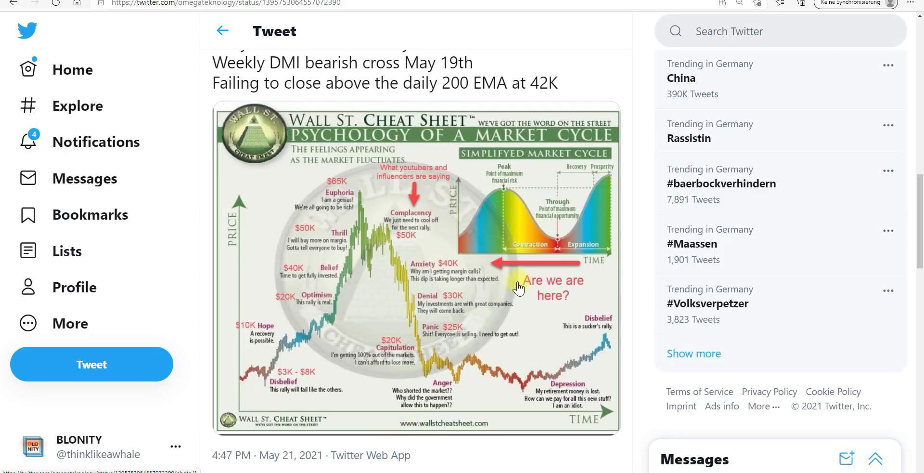
{"action": "scroll", "coordinate": [529, 293], "scroll_direction": "up", "scroll_amount": 3}
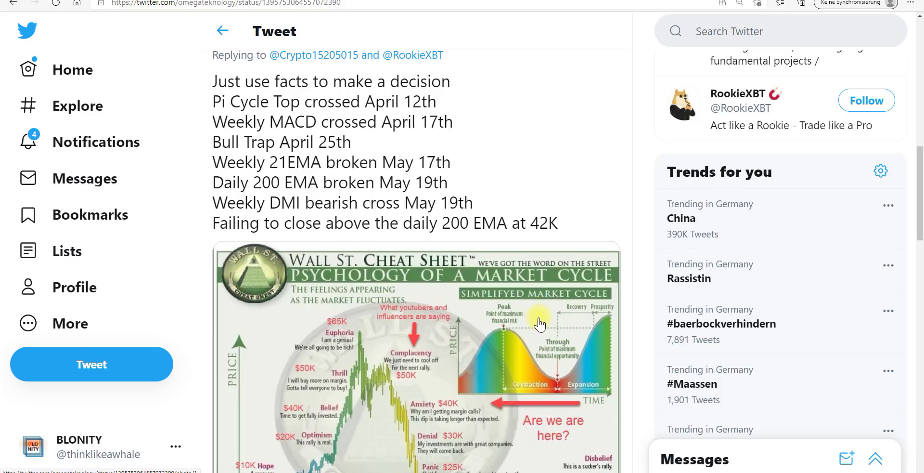
Return to TradingView and examine the DGHI chart from the watchlist over its full price history.
{"action": "left_click", "coordinate": [91, 2]}
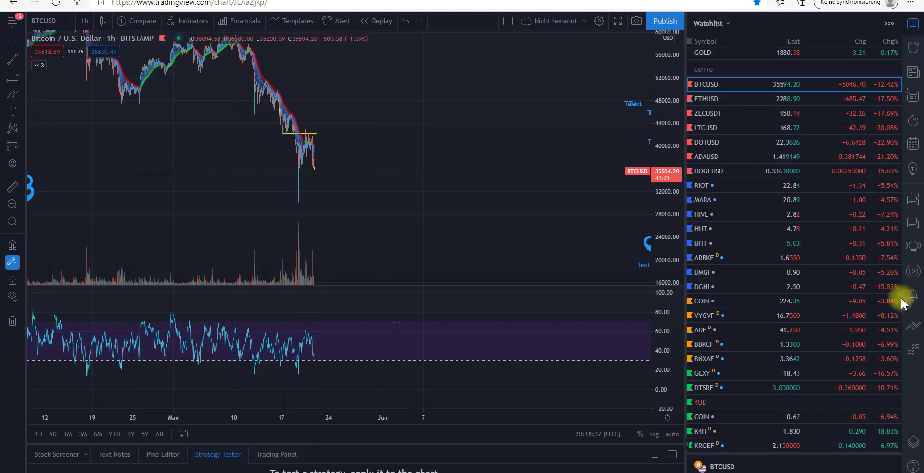
{"action": "left_click", "coordinate": [813, 286]}
{"action": "left_click_drag", "start_coordinate": [481, 235], "coordinate": [613, 219]}
{"action": "left_click_drag", "start_coordinate": [663, 129], "coordinate": [478, 207]}
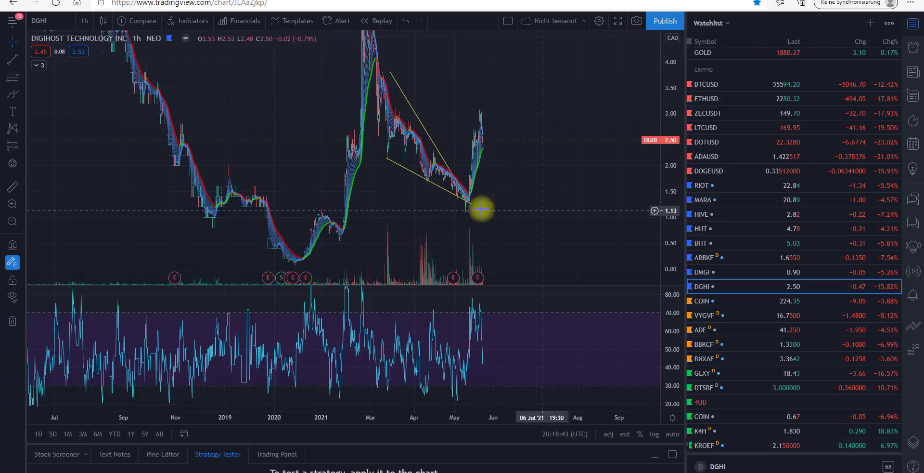
Open the DMGI chart from the watchlist and examine its price decline between the converging yellow trend lines.
{"action": "left_click", "coordinate": [744, 272]}
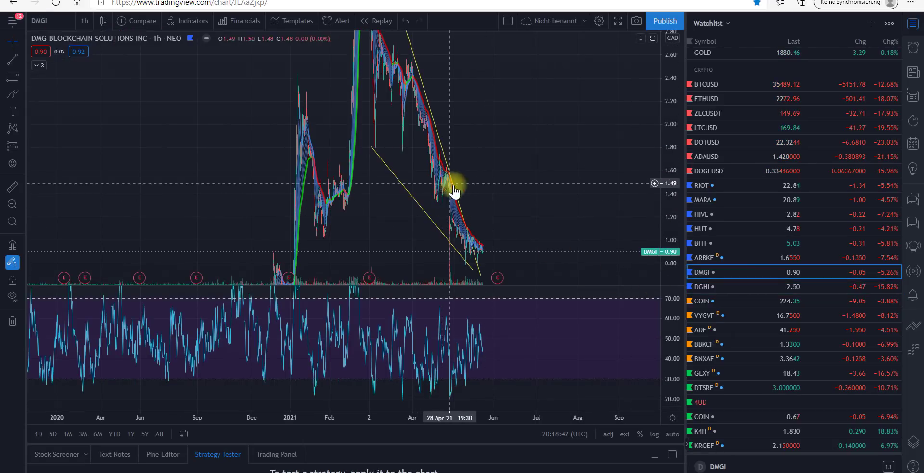
{"action": "scroll", "coordinate": [453, 238], "scroll_direction": "up", "scroll_amount": 1}
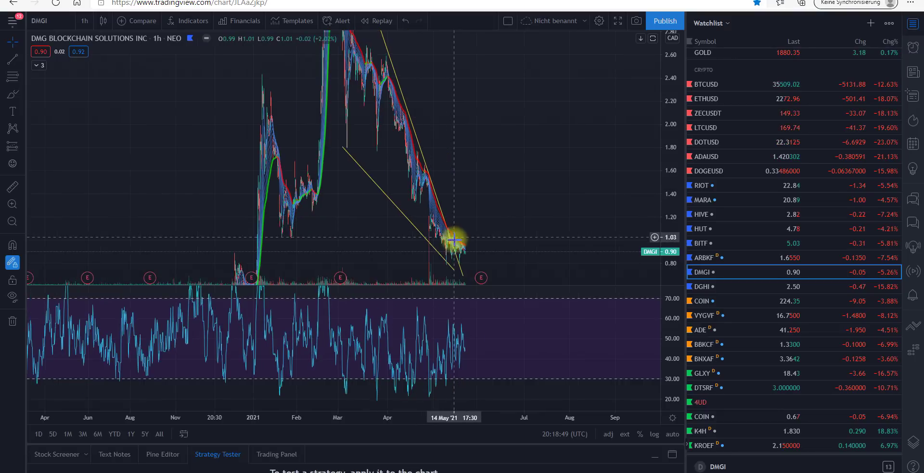
{"action": "left_click_drag", "start_coordinate": [509, 256], "coordinate": [478, 163]}
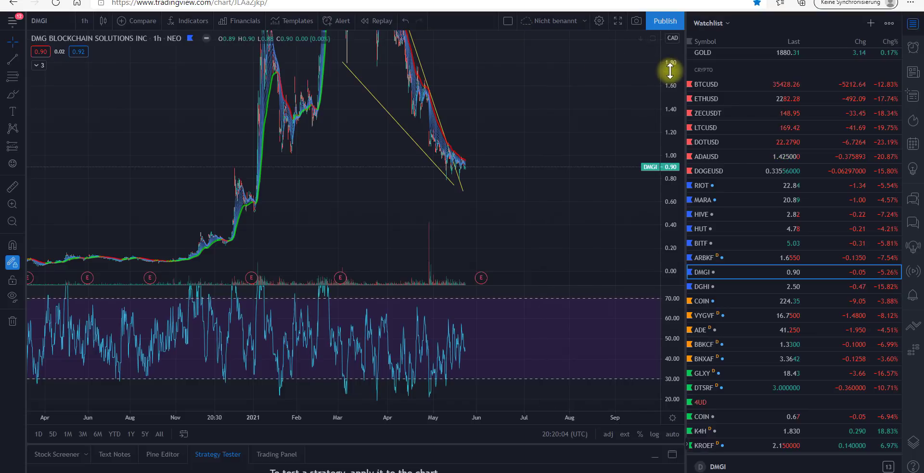
{"action": "left_click_drag", "start_coordinate": [670, 71], "coordinate": [533, 253]}
{"action": "left_click_drag", "start_coordinate": [674, 86], "coordinate": [668, 200]}
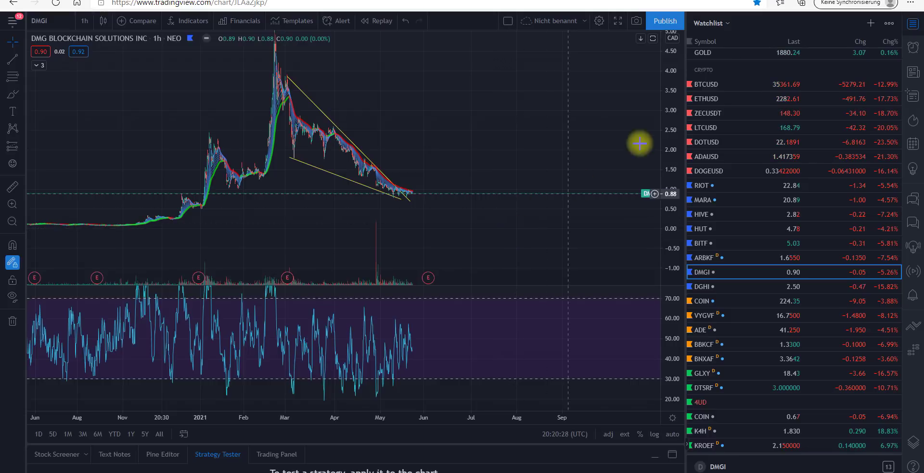
Reopen the BTCUSD chart, set its interval to 4 hours and examine the rise and drop since November.
{"action": "left_click", "coordinate": [723, 83]}
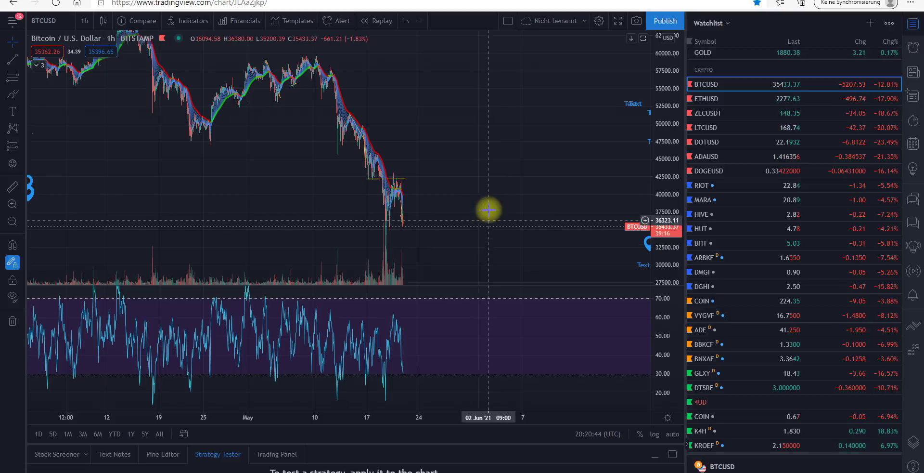
{"action": "left_click_drag", "start_coordinate": [486, 209], "coordinate": [413, 152]}
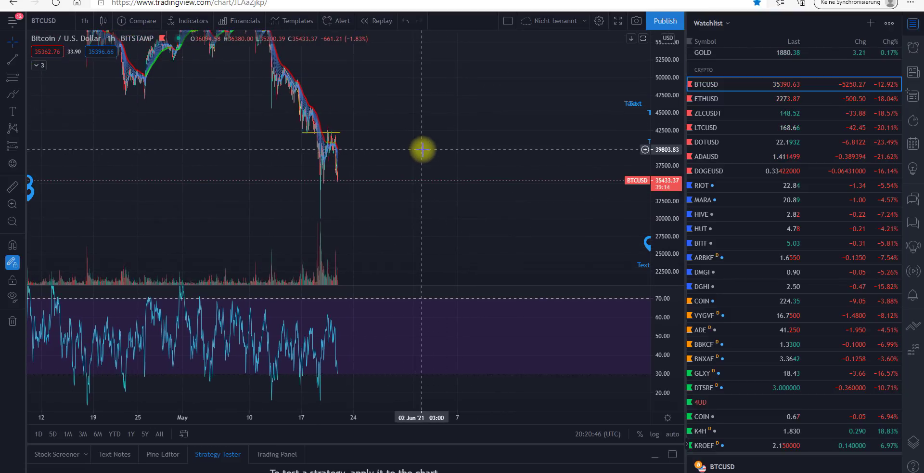
{"action": "scroll", "coordinate": [439, 149], "scroll_direction": "down", "scroll_amount": 2}
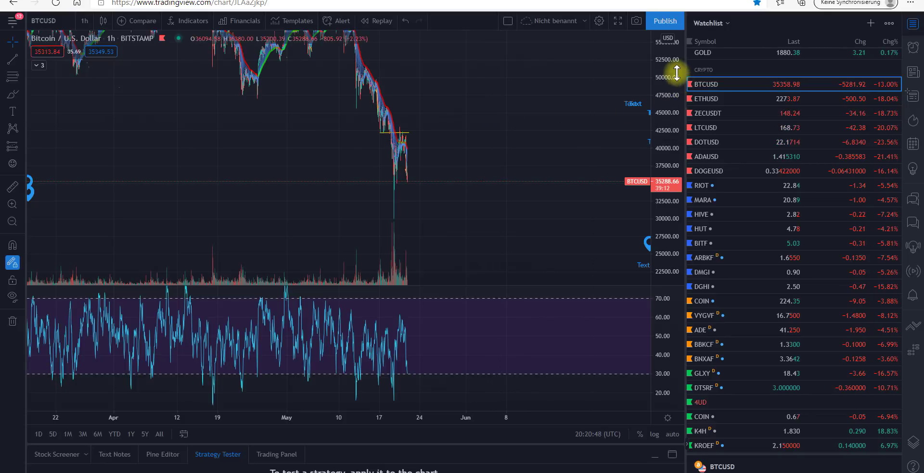
{"action": "left_click_drag", "start_coordinate": [677, 74], "coordinate": [672, 144]}
{"action": "left_click", "coordinate": [86, 19]}
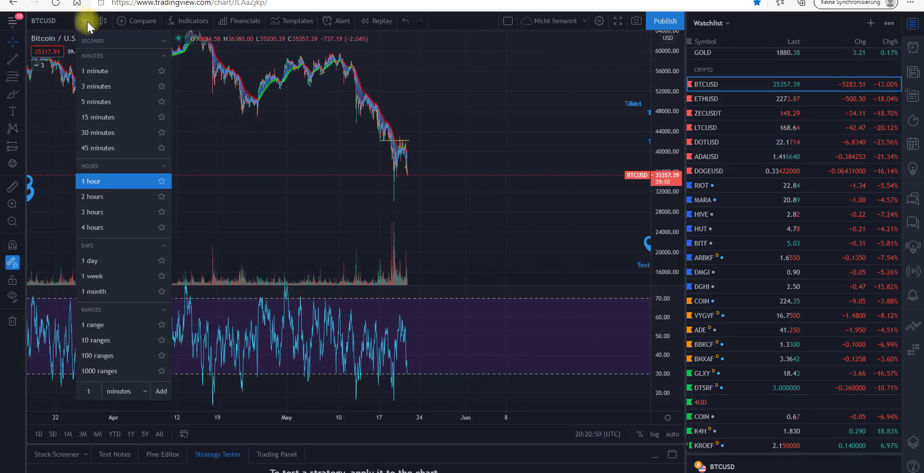
{"action": "left_click", "coordinate": [113, 228]}
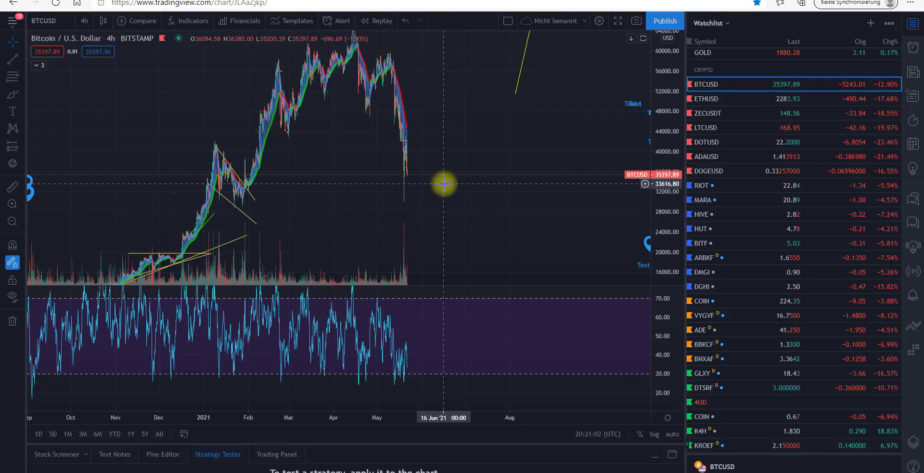
{"action": "scroll", "coordinate": [378, 216], "scroll_direction": "up", "scroll_amount": 2}
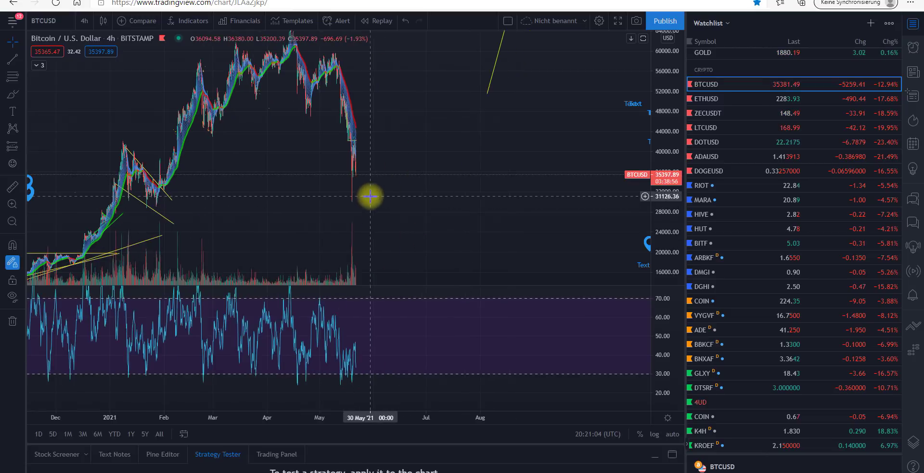
{"action": "left_click_drag", "start_coordinate": [320, 199], "coordinate": [387, 193]}
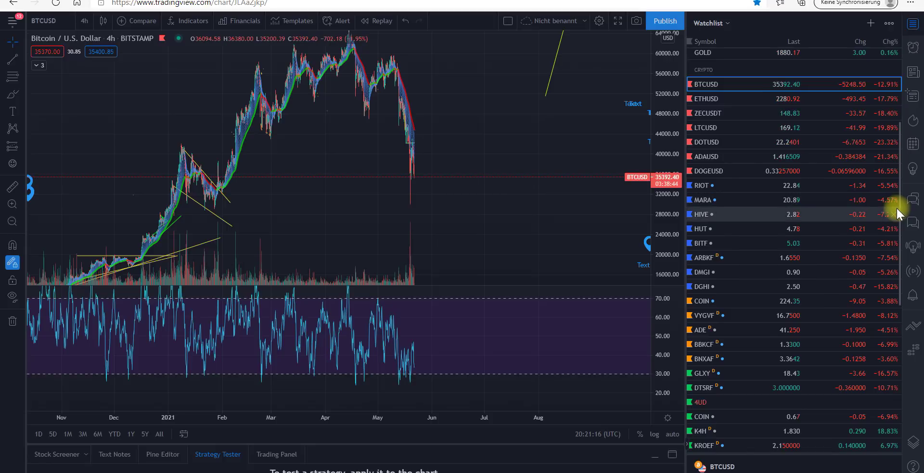
Open the BITF chart from the watchlist and examine its full price history on the 4-hour interval.
{"action": "left_click", "coordinate": [815, 240]}
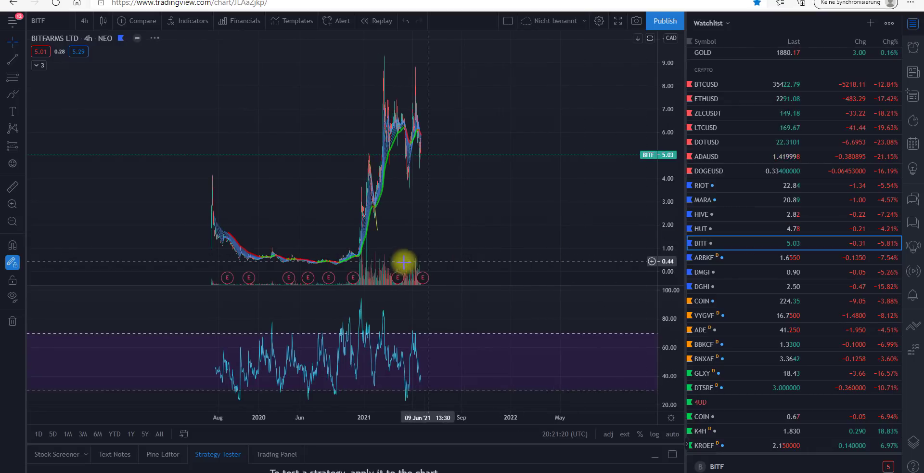
{"action": "left_click_drag", "start_coordinate": [410, 209], "coordinate": [420, 155]}
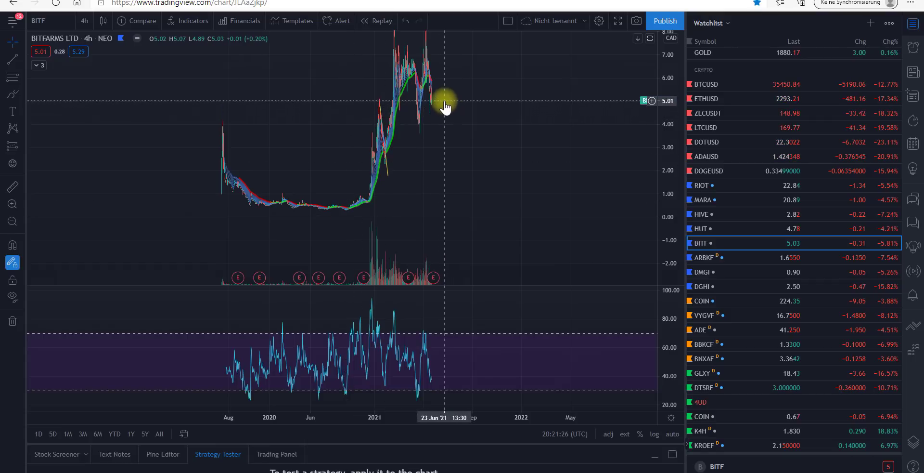
{"action": "left_click_drag", "start_coordinate": [446, 140], "coordinate": [455, 175]}
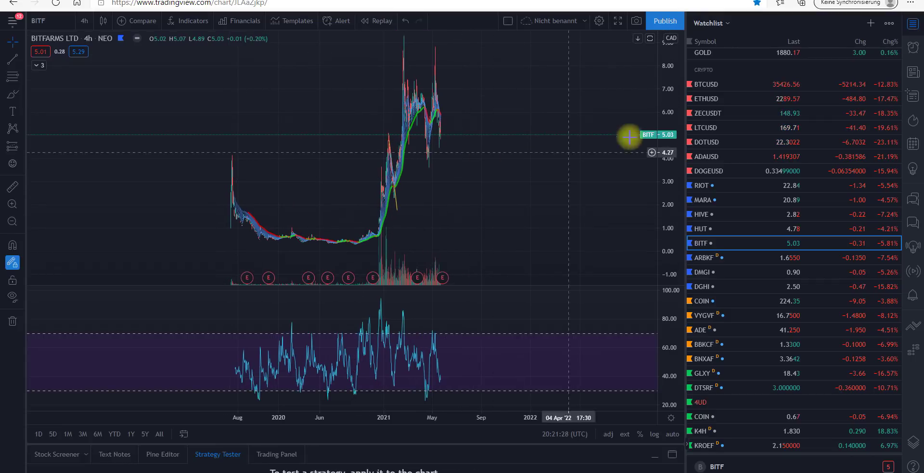
{"action": "left_click_drag", "start_coordinate": [669, 119], "coordinate": [680, 189]}
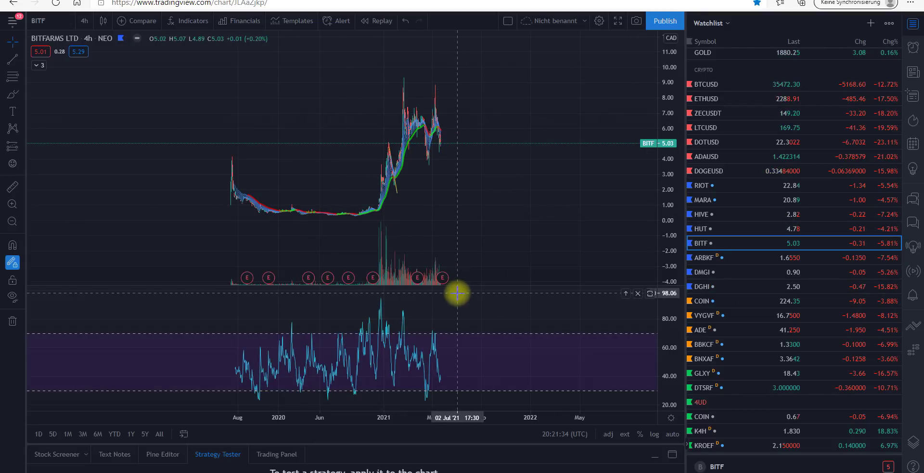
Switch from the BITF chart to the Bitfarms website and read the Latest News headlines on its home page.
{"action": "left_click_drag", "start_coordinate": [475, 250], "coordinate": [473, 213]}
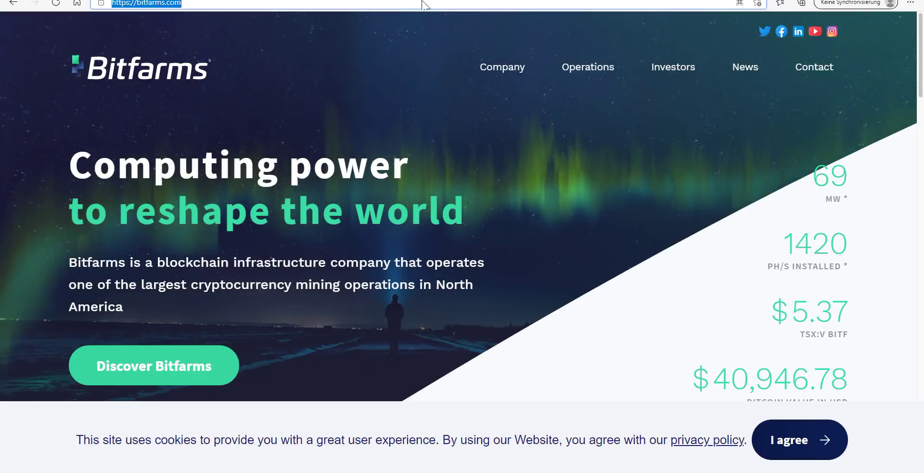
{"action": "scroll", "coordinate": [457, 199], "scroll_direction": "down", "scroll_amount": 10}
{"action": "scroll", "coordinate": [419, 270], "scroll_direction": "down", "scroll_amount": 18}
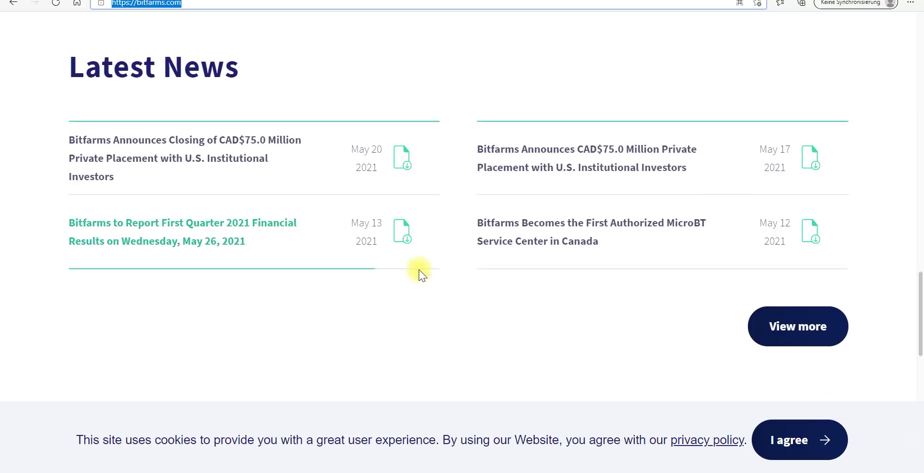
{"action": "scroll", "coordinate": [419, 269], "scroll_direction": "down", "scroll_amount": 1}
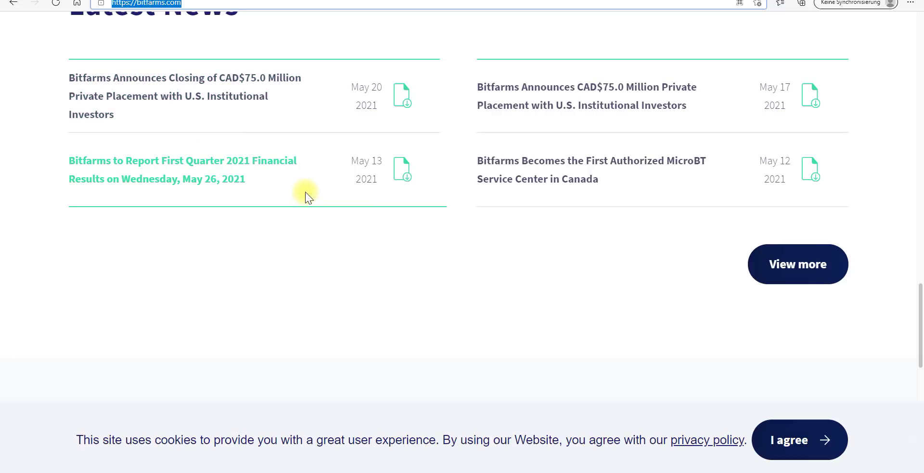
{"action": "scroll", "coordinate": [427, 91], "scroll_direction": "up", "scroll_amount": 1}
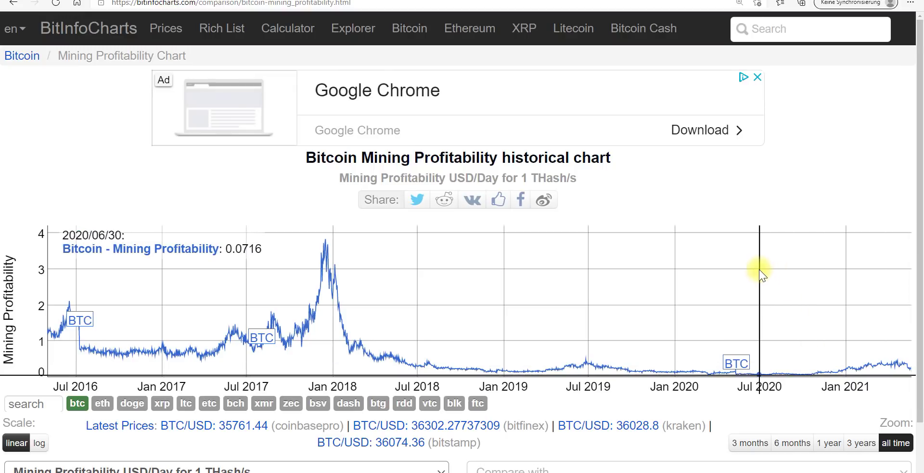
Zoom the BitInfoCharts Bitcoin mining profitability chart into the period from July 2020 to May 2021.
{"action": "left_click_drag", "start_coordinate": [758, 269], "coordinate": [912, 272]}
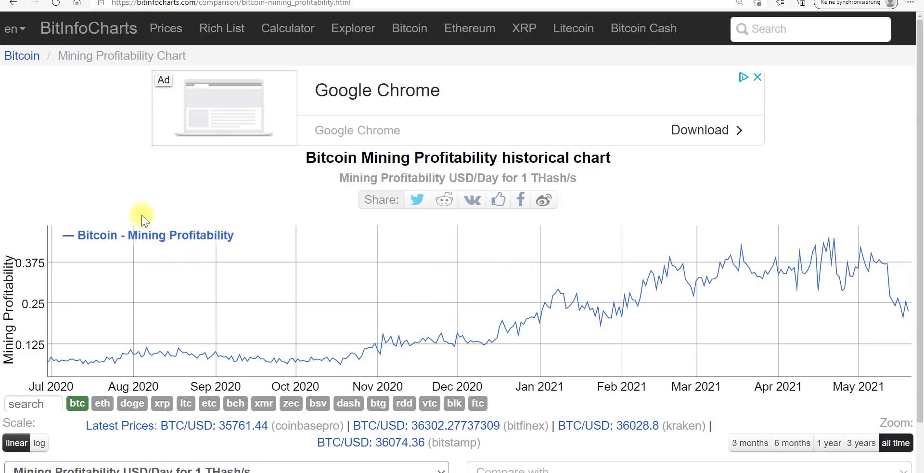
Return to TradingView, open the BTCUSD chart from the watchlist and examine the price development from November to May.
{"action": "left_click", "coordinate": [27, 1]}
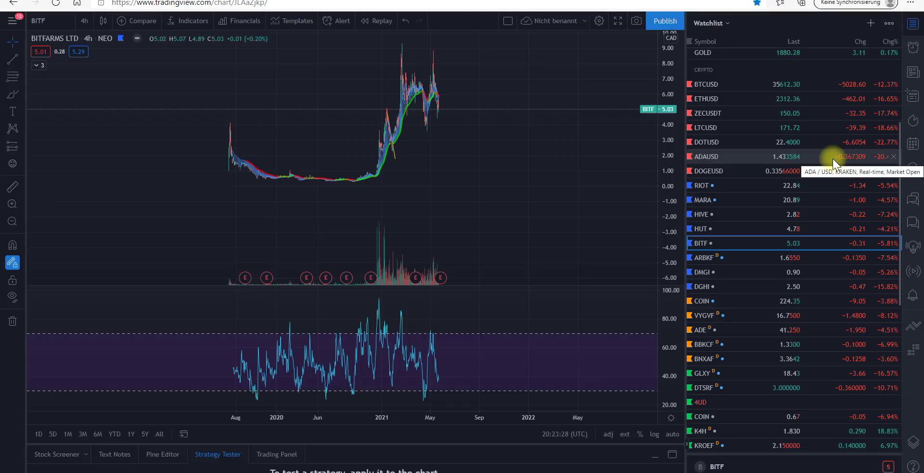
{"action": "left_click", "coordinate": [815, 84]}
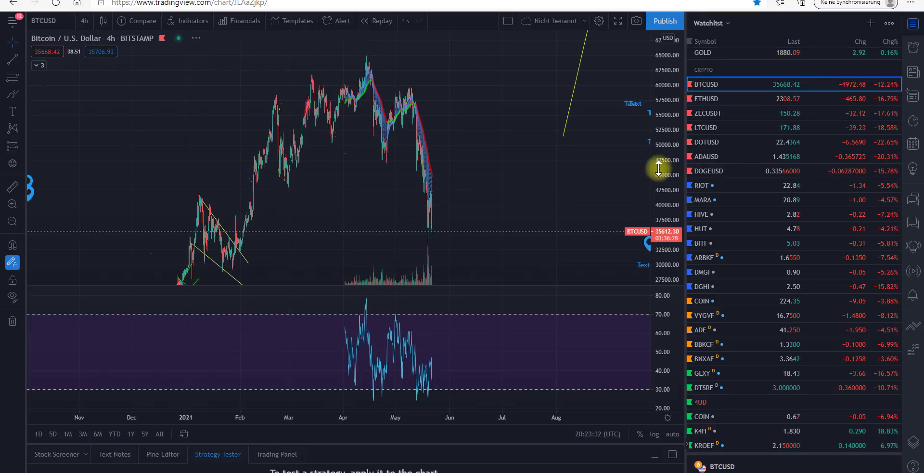
{"action": "left_click_drag", "start_coordinate": [667, 182], "coordinate": [666, 215]}
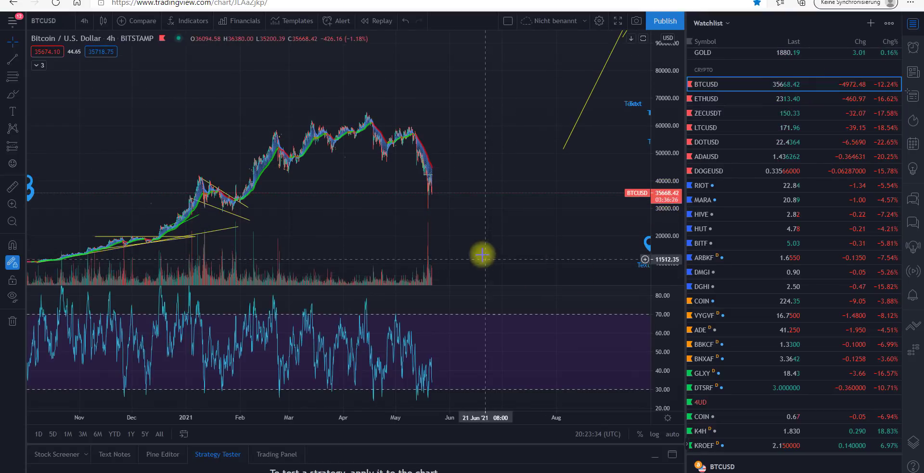
{"action": "left_click_drag", "start_coordinate": [481, 256], "coordinate": [440, 212]}
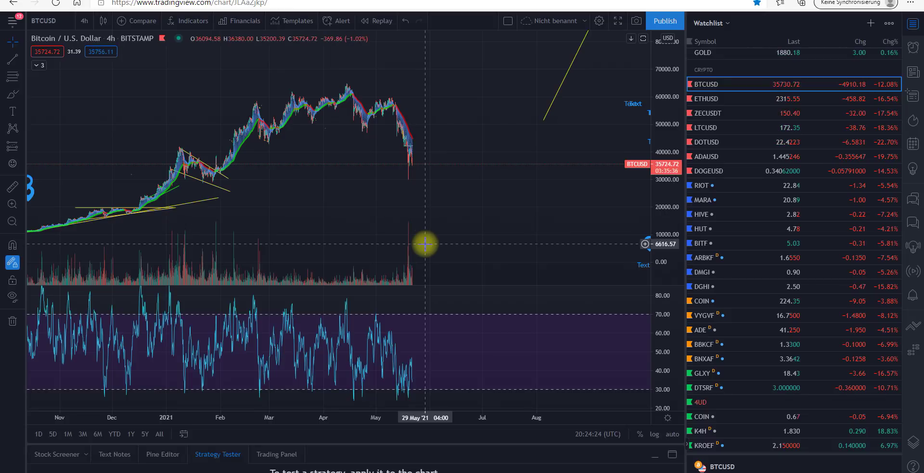
{"action": "left_click_drag", "start_coordinate": [414, 198], "coordinate": [394, 179]}
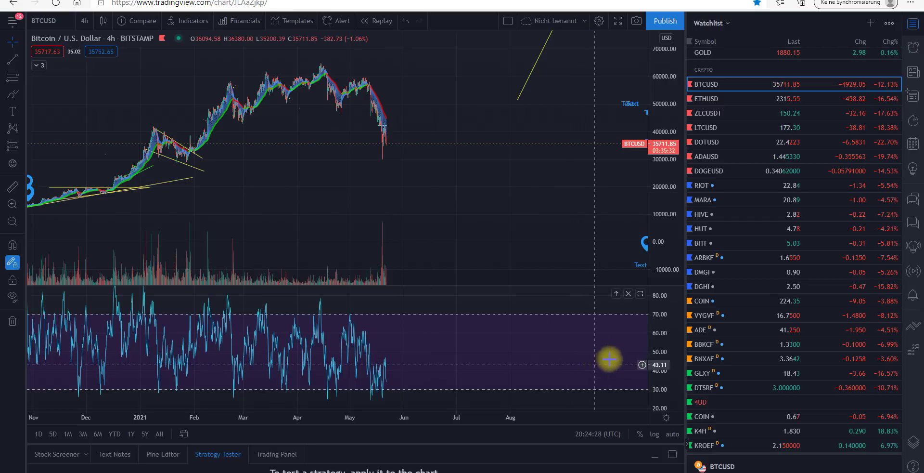
Check the HUT chart from the watchlist, and reopen BTCUSD to examine the May 2021 drop with its volume and oscillator.
{"action": "left_click", "coordinate": [724, 228]}
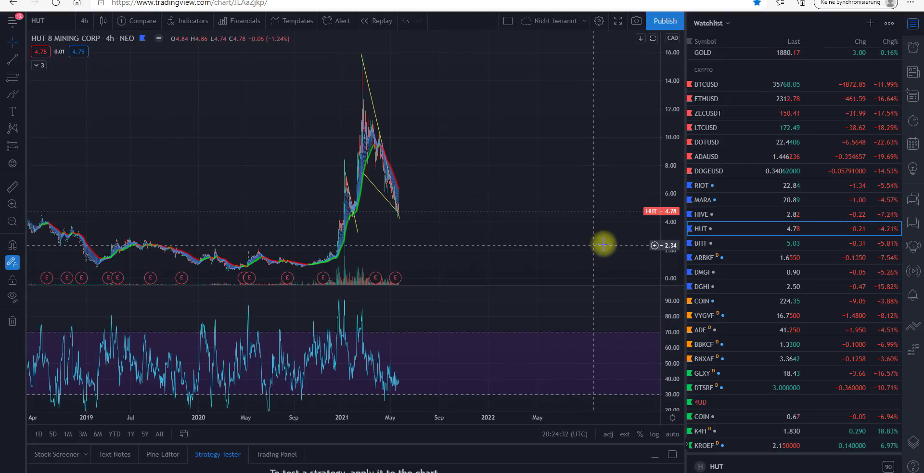
{"action": "left_click", "coordinate": [766, 84]}
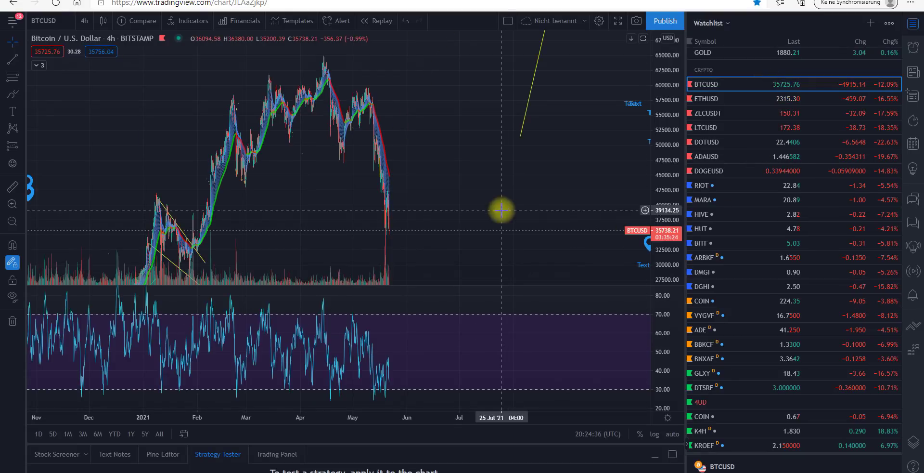
{"action": "left_click_drag", "start_coordinate": [504, 173], "coordinate": [518, 103]}
{"action": "scroll", "coordinate": [301, 174], "scroll_direction": "up", "scroll_amount": 4}
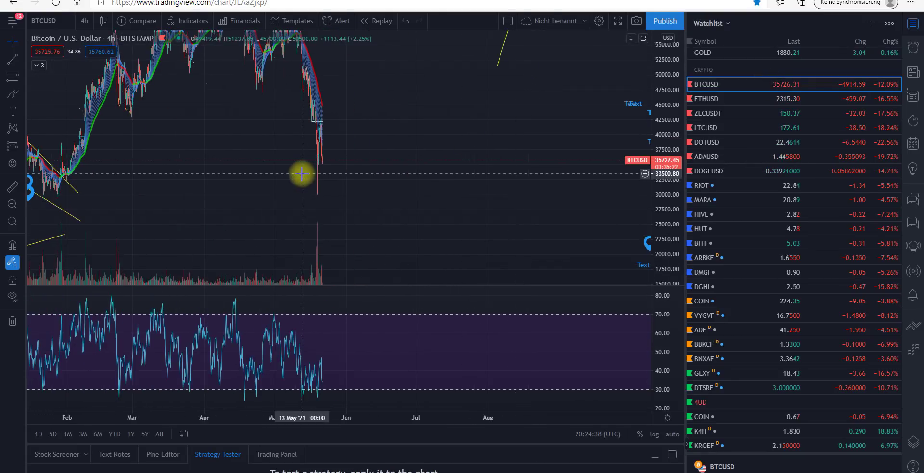
{"action": "left_click_drag", "start_coordinate": [236, 175], "coordinate": [441, 173]}
{"action": "scroll", "coordinate": [384, 192], "scroll_direction": "down", "scroll_amount": 3}
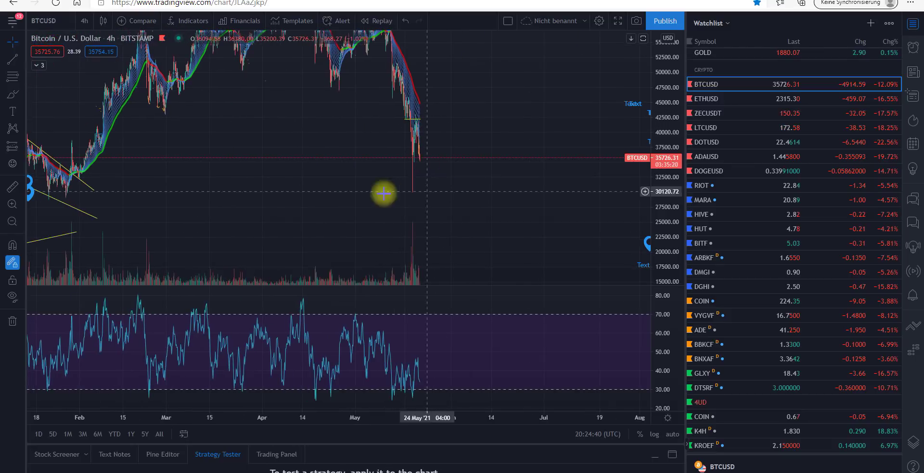
{"action": "scroll", "coordinate": [295, 171], "scroll_direction": "up", "scroll_amount": 4}
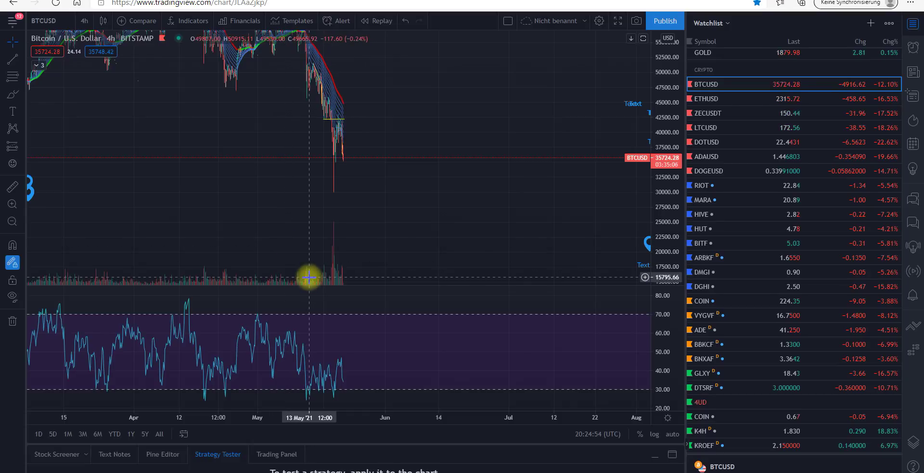
{"action": "left_click_drag", "start_coordinate": [491, 124], "coordinate": [508, 171]}
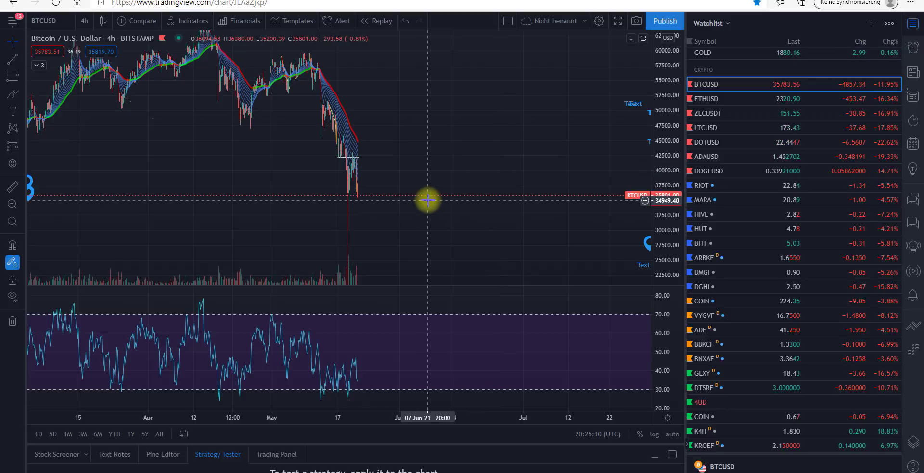
{"action": "scroll", "coordinate": [448, 190], "scroll_direction": "down", "scroll_amount": 2}
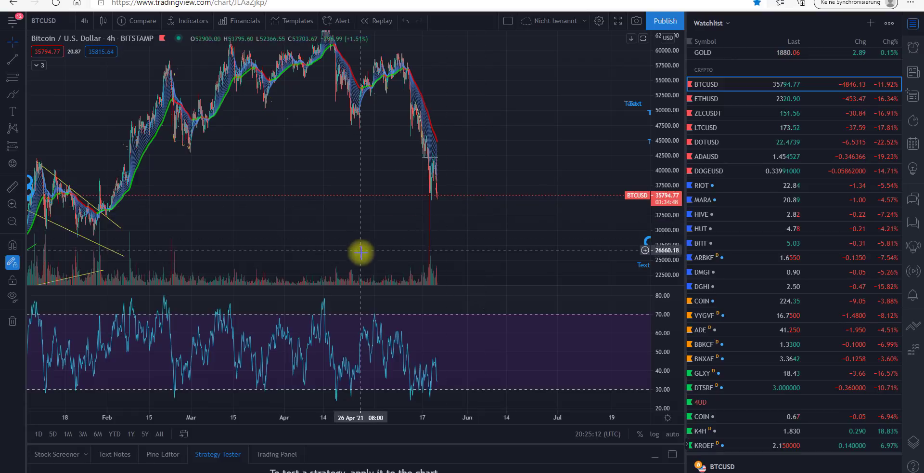
{"action": "left_click_drag", "start_coordinate": [305, 216], "coordinate": [299, 203]}
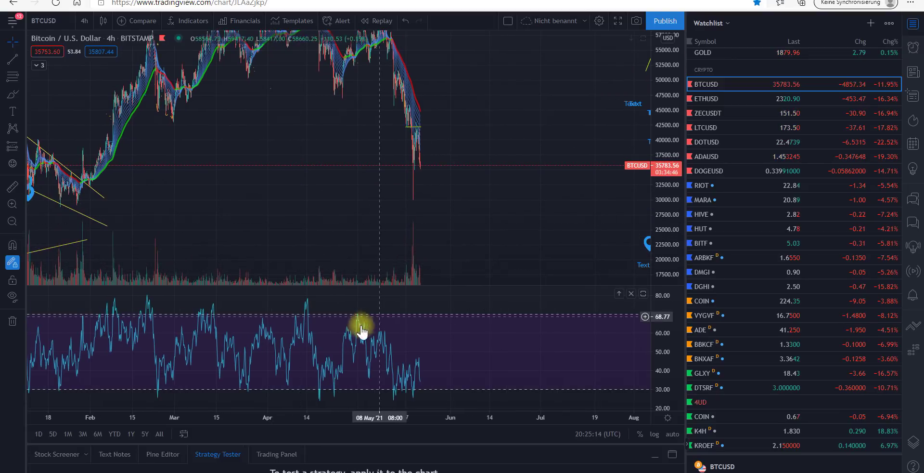